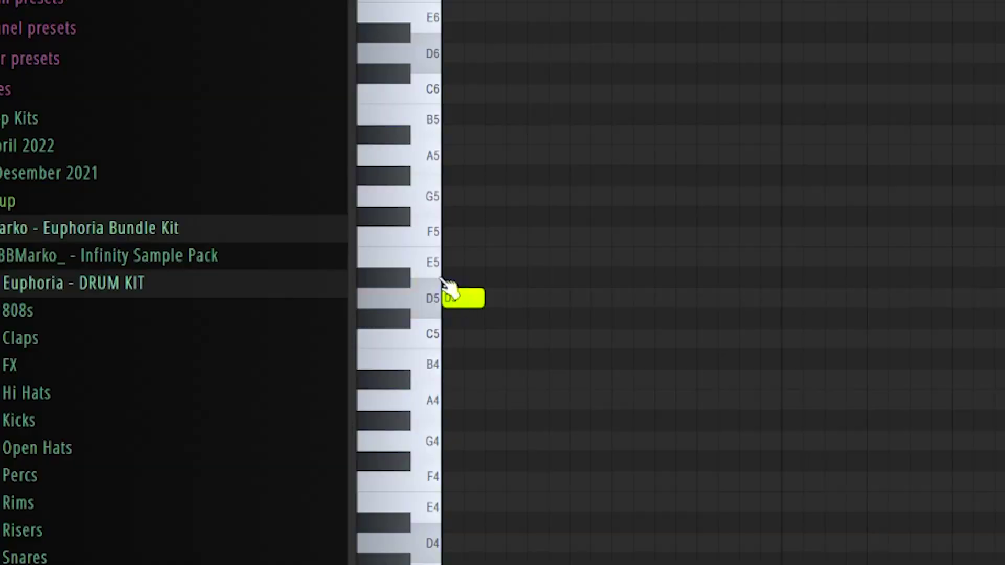
# Draw half-bar D5–F5–A5 and C5–E5–G5 chords in bar 1 and a full-bar A#4–D5–F5 chord in bar 2, playing them back
pyautogui.moveTo(463, 108); pyautogui.dragTo(498, 341)
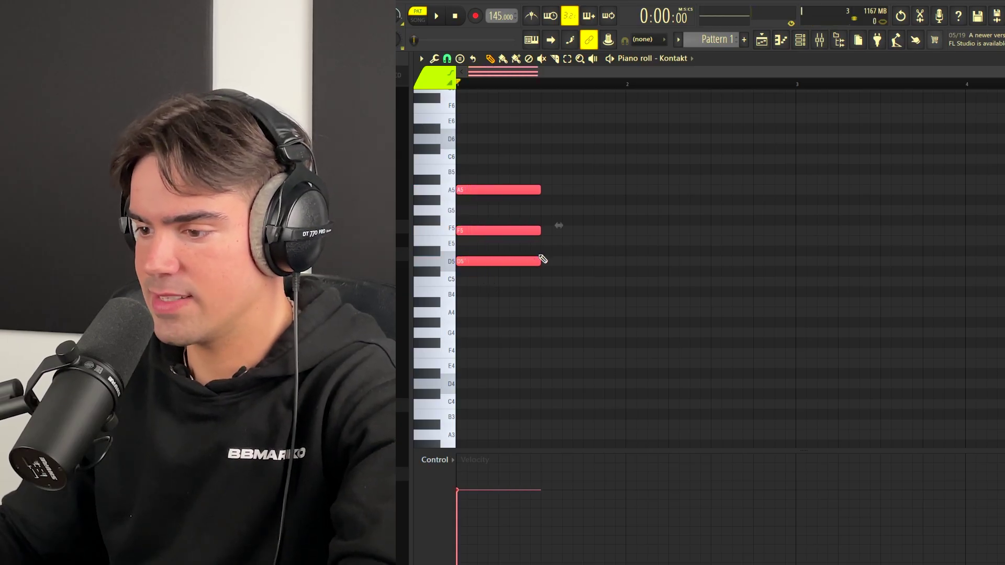
pyautogui.moveTo(522, 345); pyautogui.dragTo(522, 347)
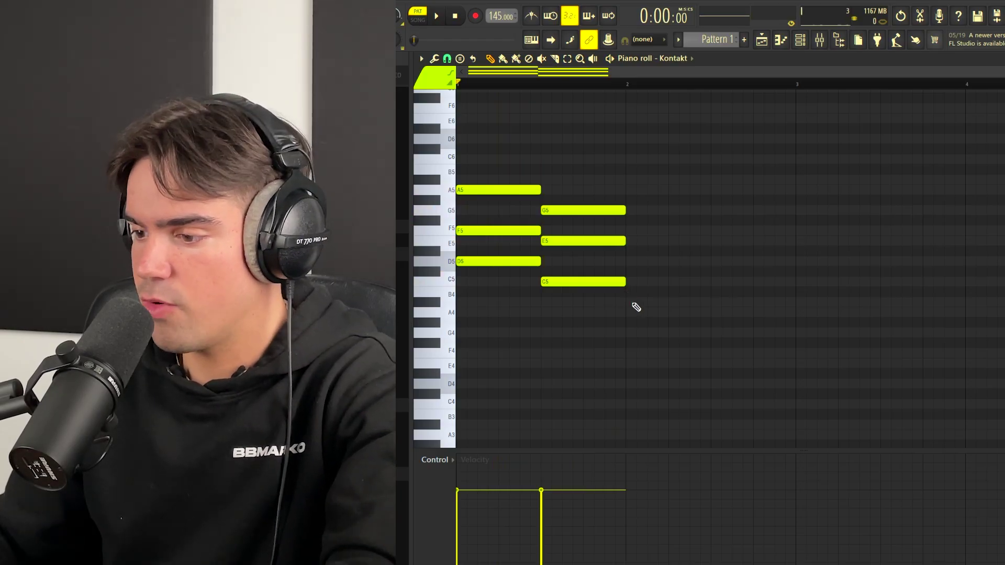
pyautogui.click(634, 305)
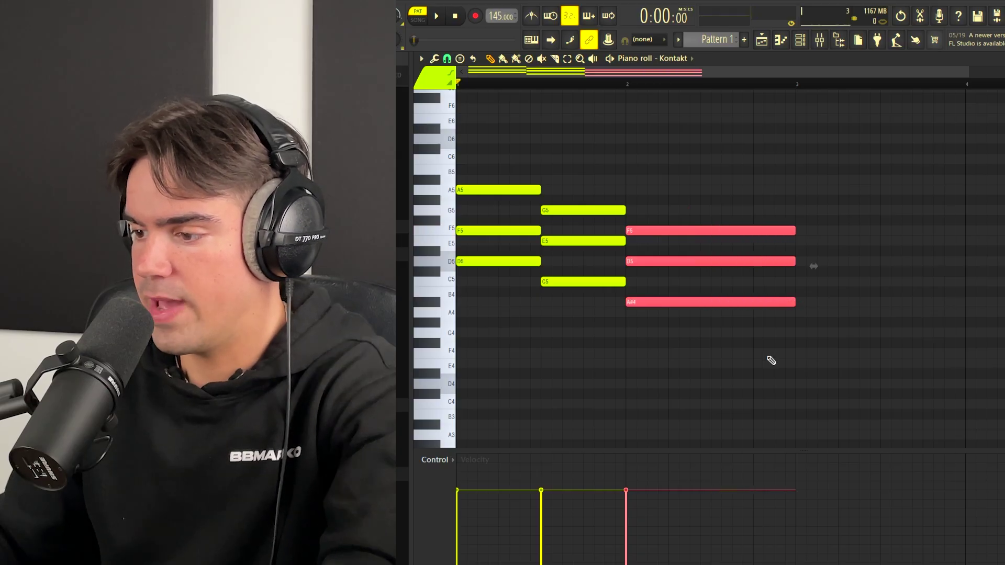
pyautogui.press('space')
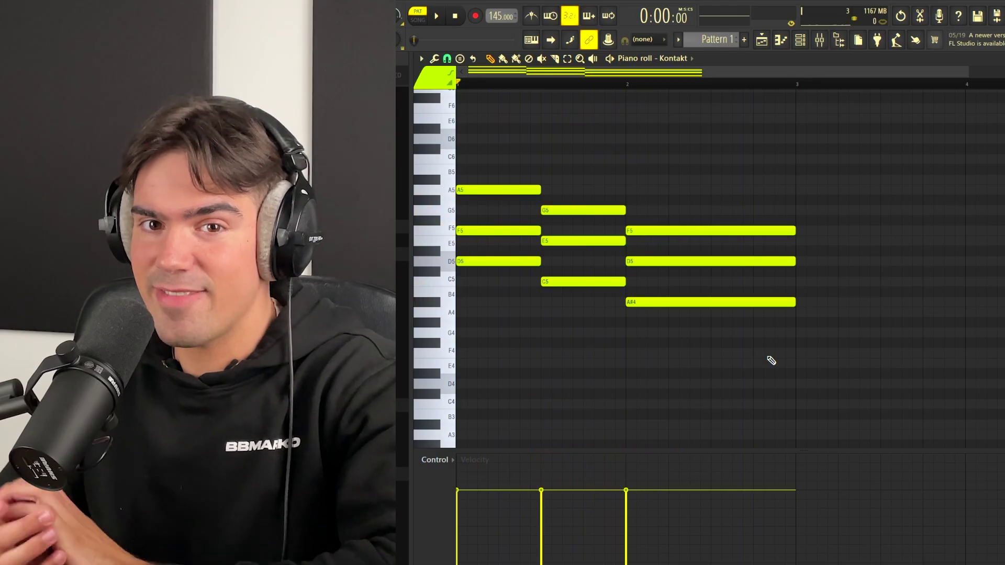
# Add a full-bar A4–C5–E5 chord in bar 3 and half-bar A#4–D5–F5 and C5–E5–G5 chords in bar 4
pyautogui.keyDown('ctrl'); pyautogui.scroll(-1, 686, 169); pyautogui.keyUp('ctrl')
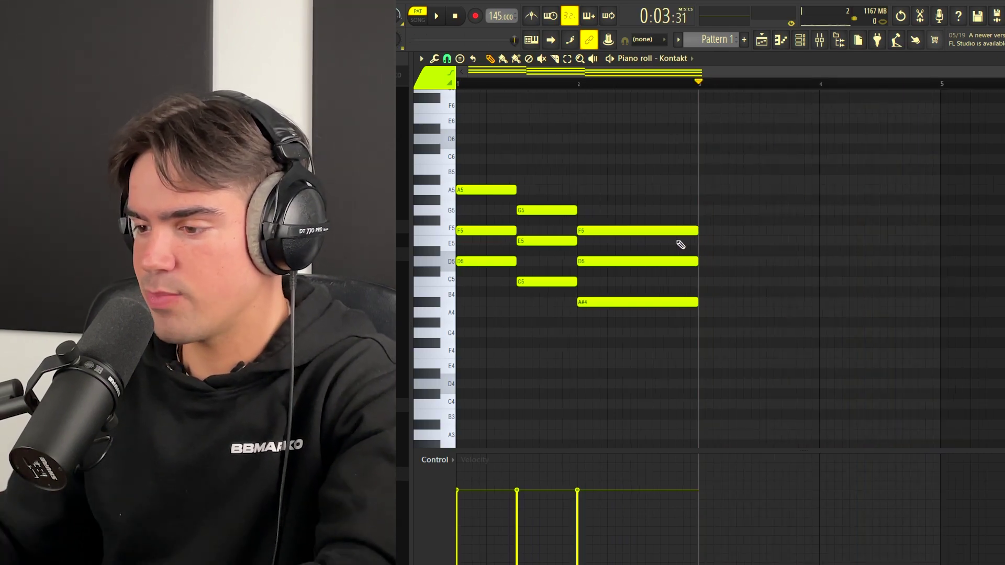
pyautogui.moveTo(639, 180); pyautogui.dragTo(492, 358)
pyautogui.keyDown('ctrl'); pyautogui.click(715, 245); pyautogui.keyUp('ctrl')
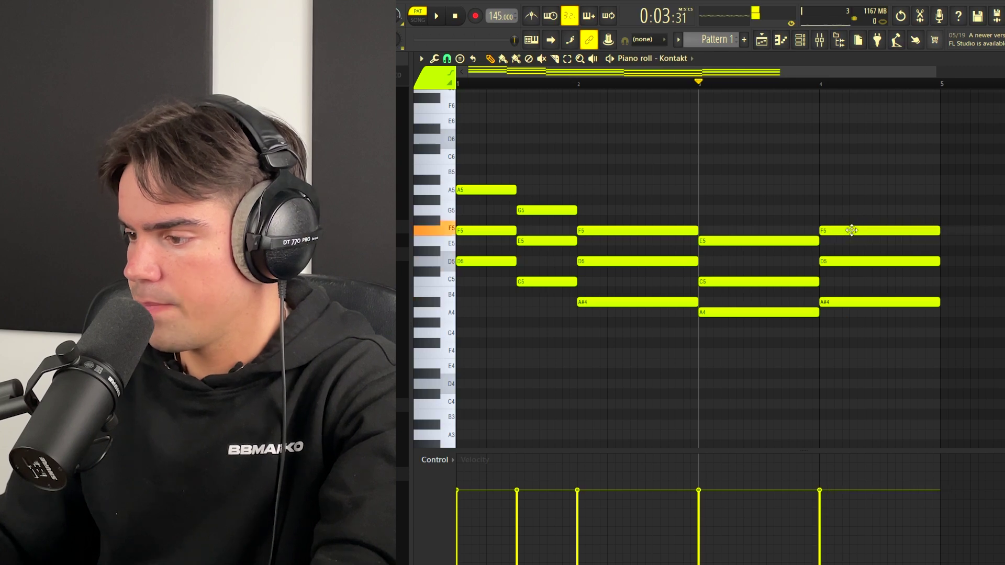
pyautogui.moveTo(937, 231); pyautogui.dragTo(883, 233)
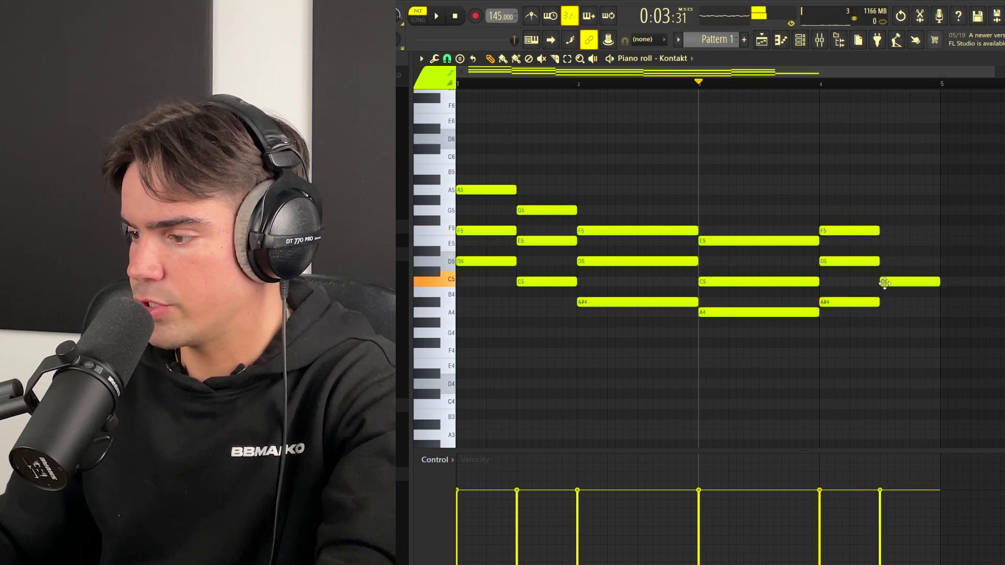
pyautogui.press('space')
# Strum all chord notes with the strumizer
pyautogui.hotkey('ctrl', 'a')
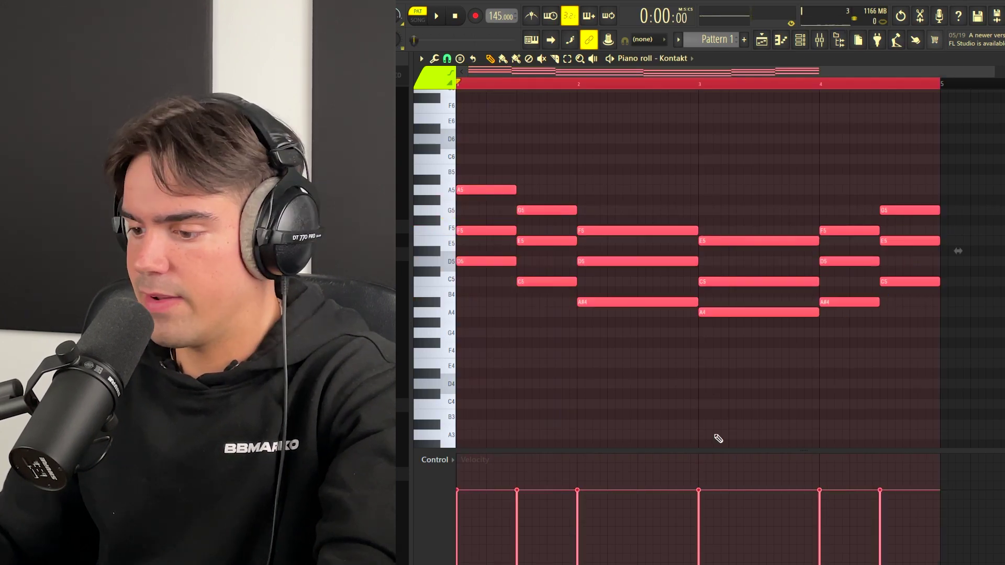
pyautogui.hotkey('alt', 's')
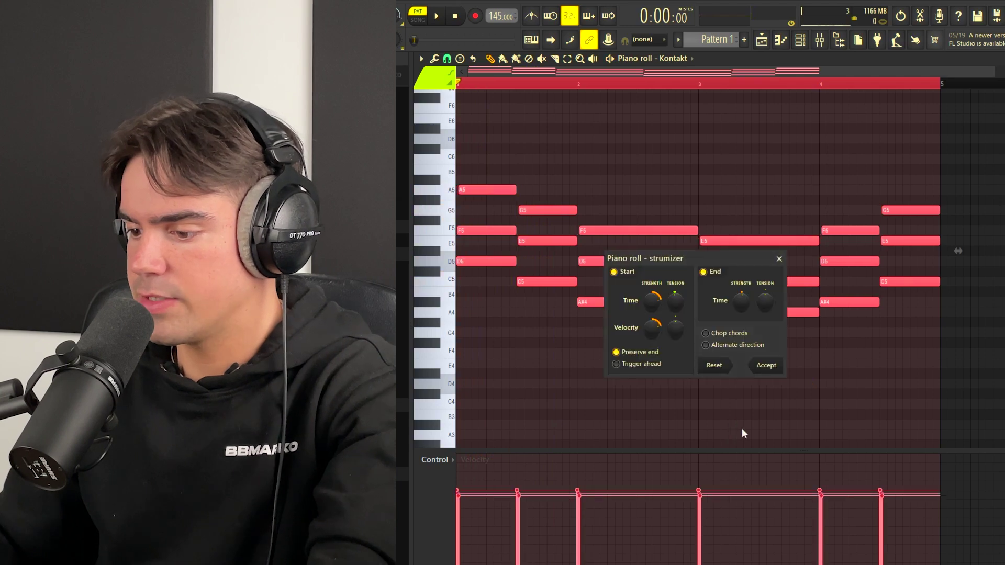
pyautogui.click(765, 366)
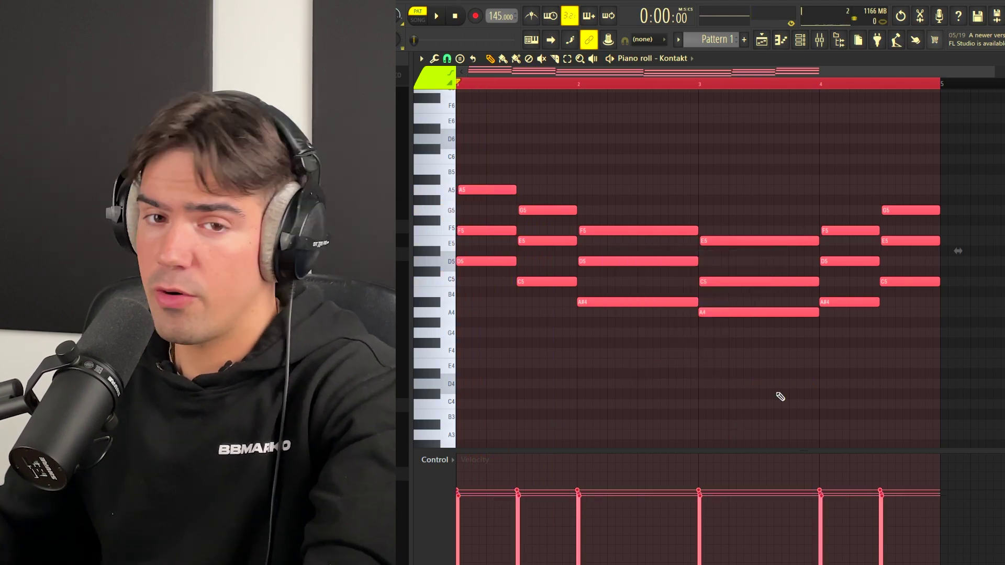
# Slightly randomize the velocities of all chord notes with the randomizer
pyautogui.hotkey('alt', 'r')
pyautogui.hotkey('alt', 'r')
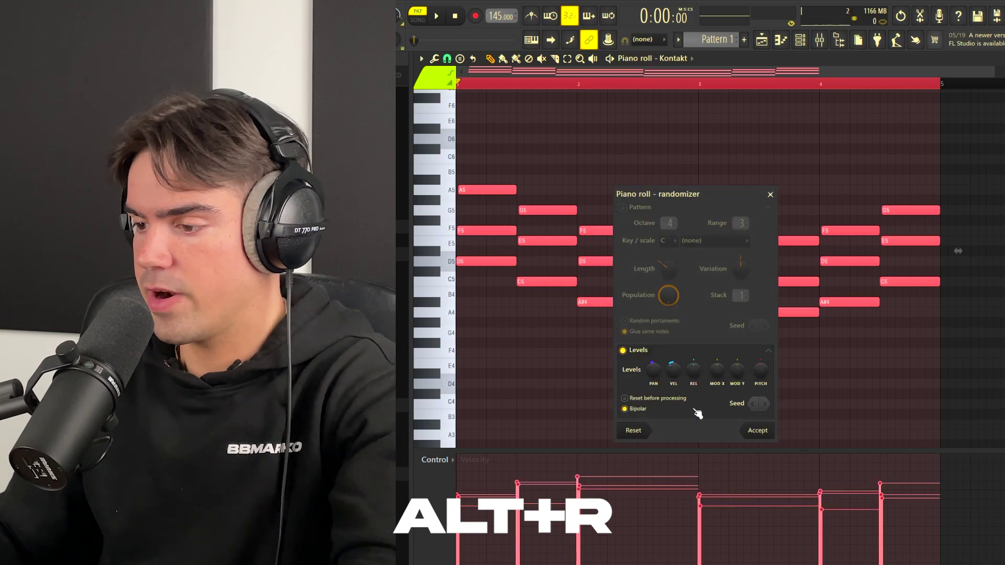
pyautogui.moveTo(673, 371); pyautogui.dragTo(673, 368)
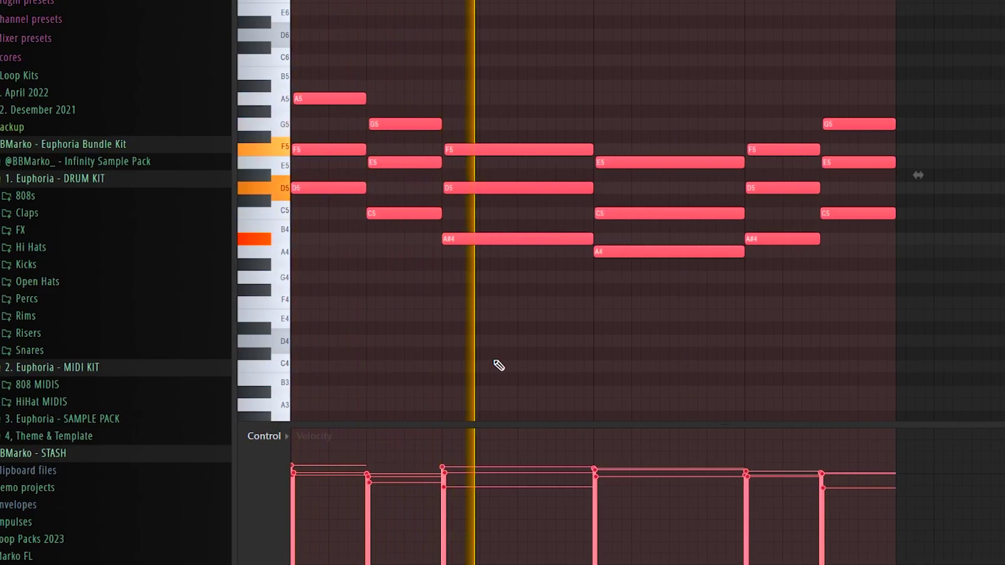
pyautogui.hotkey('ctrl', 'd')
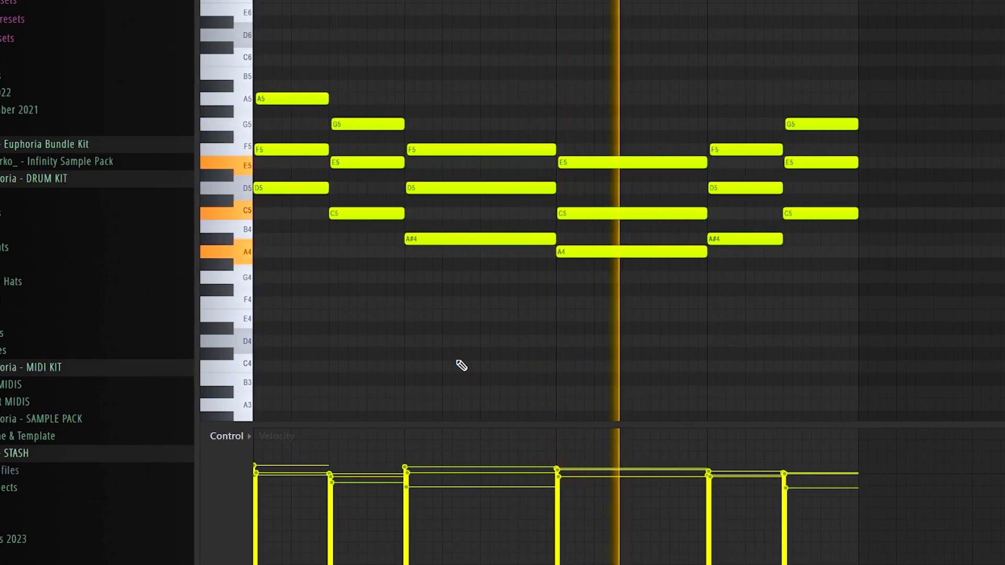
# Duplicate the progression into bars 5–8 and raise the middle chord notes in bars 1–4 an octave, keeping the first at F5
pyautogui.hotkey('ctrl', 'b')
pyautogui.hotkey('ctrl', 'd')
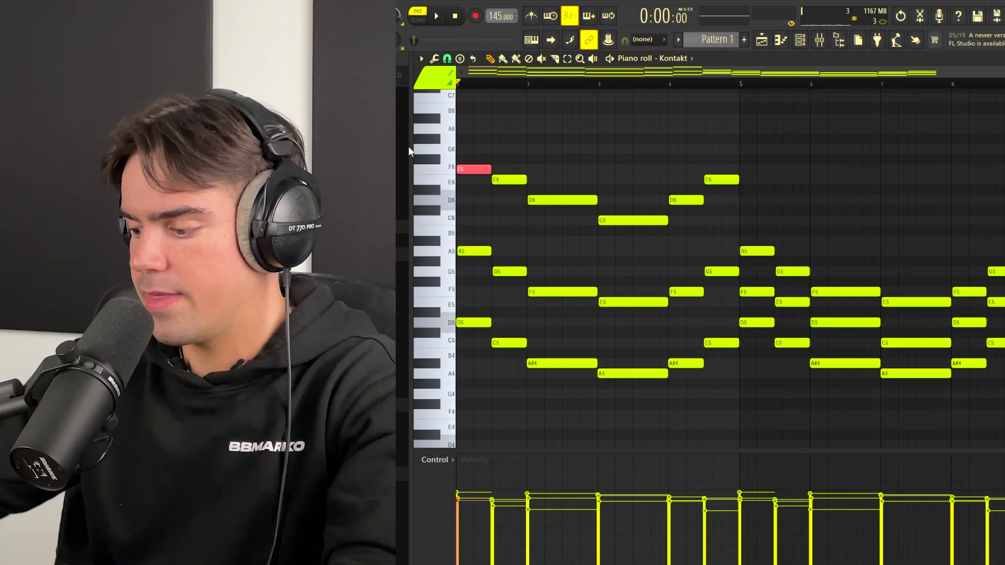
pyautogui.hotkey('ctrl', 'Down')
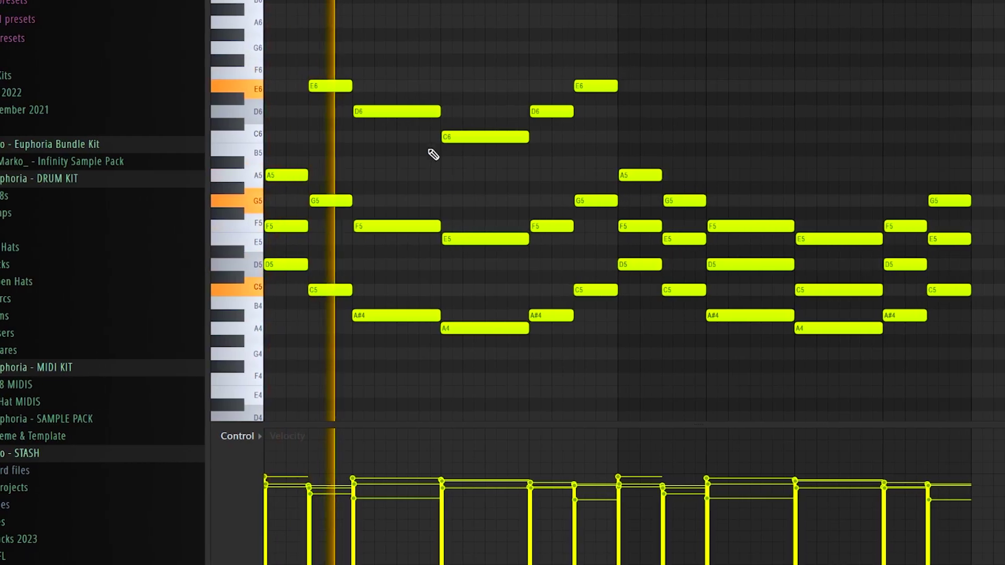
# Lower the C6 note in bar 3 to C5 and copy the revoiced first four bars over bars 5–8
pyautogui.moveTo(554, 186); pyautogui.dragTo(556, 226)
pyautogui.hotkey('shift', 'Right')
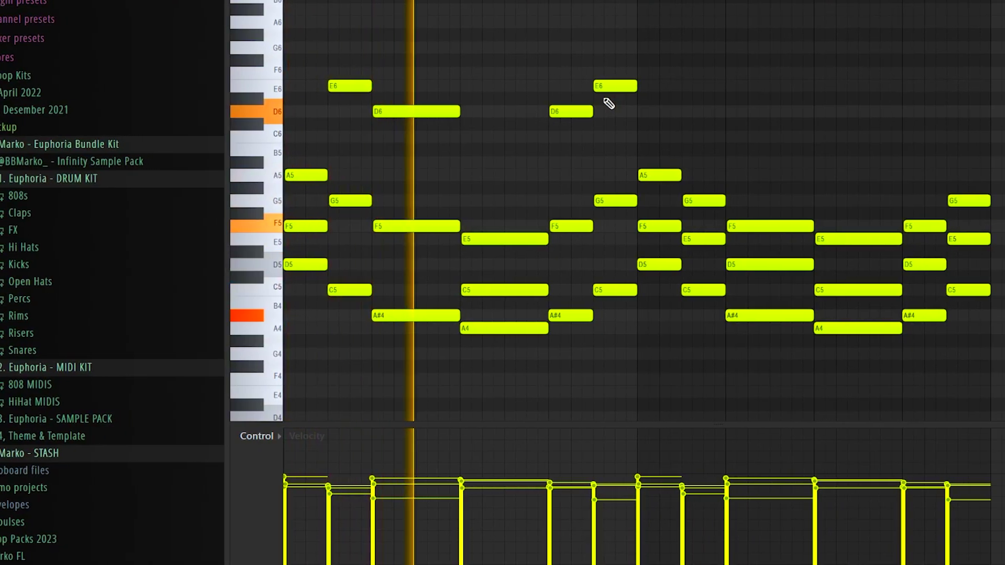
pyautogui.moveTo(675, 144); pyautogui.dragTo(1002, 419)
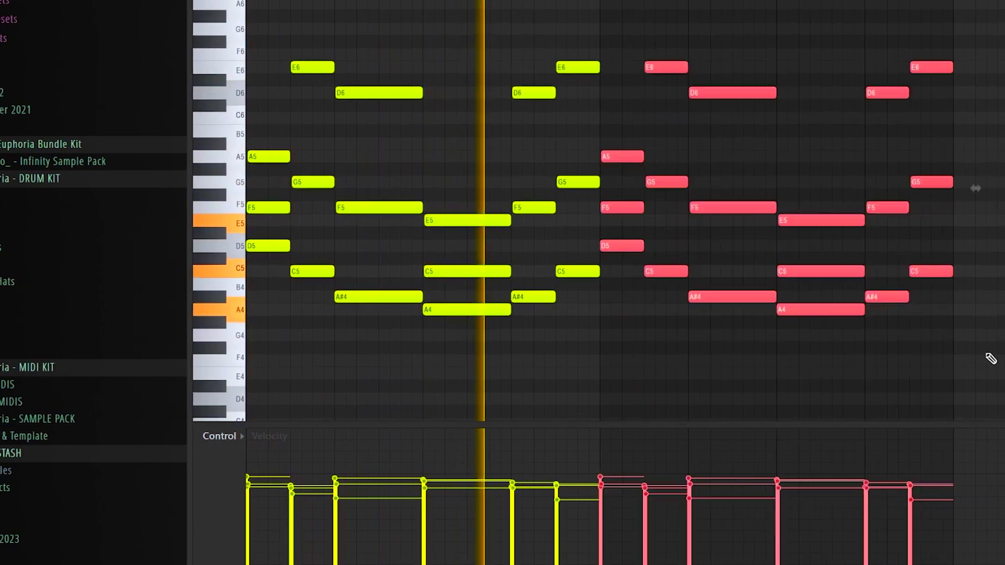
pyautogui.hotkey('ctrl', 'd')
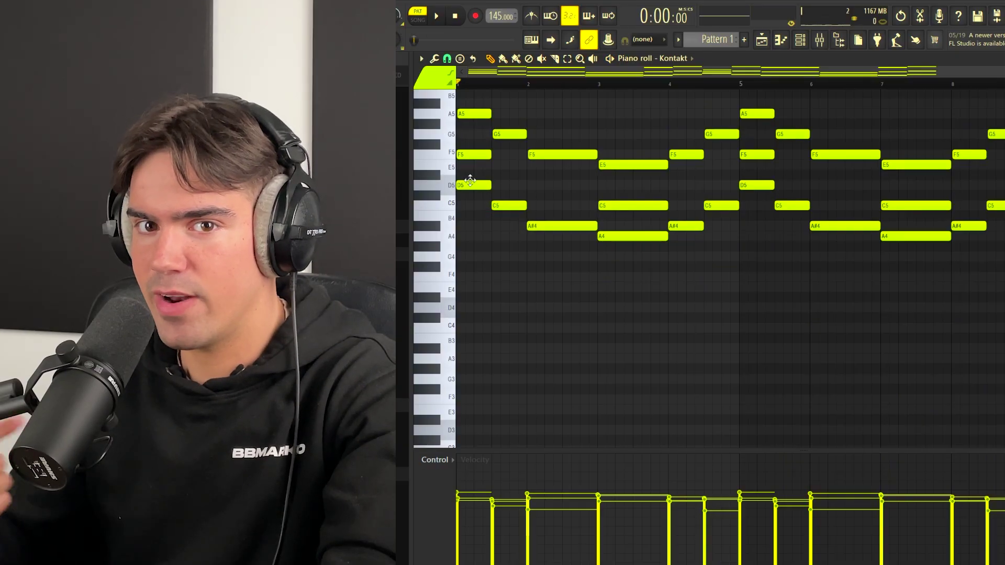
# Copy the root notes of the chords in bars 1–4 one and two octaves down as bass notes
pyautogui.moveTo(469, 171); pyautogui.dragTo(553, 249)
pyautogui.moveTo(620, 232); pyautogui.dragTo(630, 250)
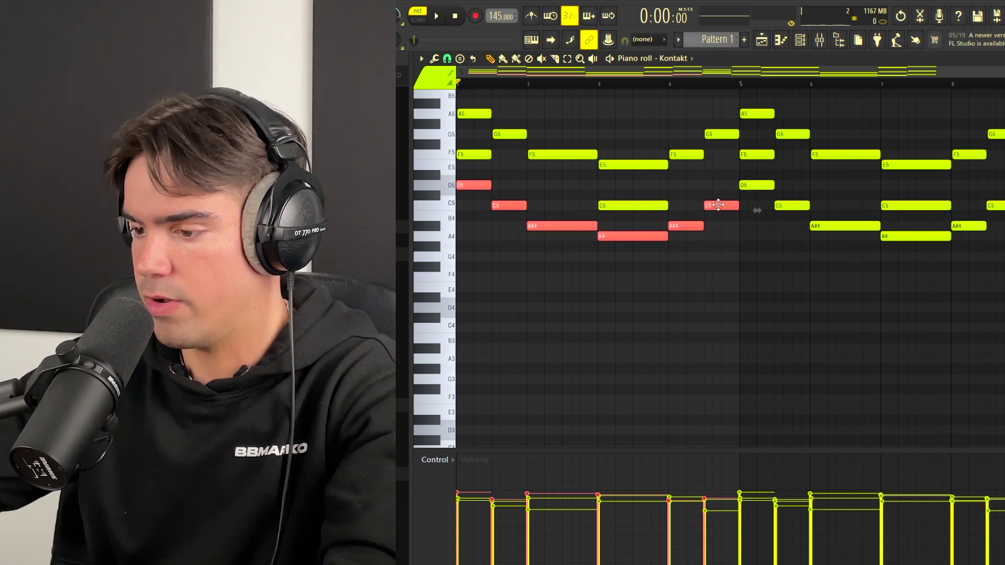
pyautogui.hotkey('ctrl', 'Down')
pyautogui.scroll(-1, 613, 331)
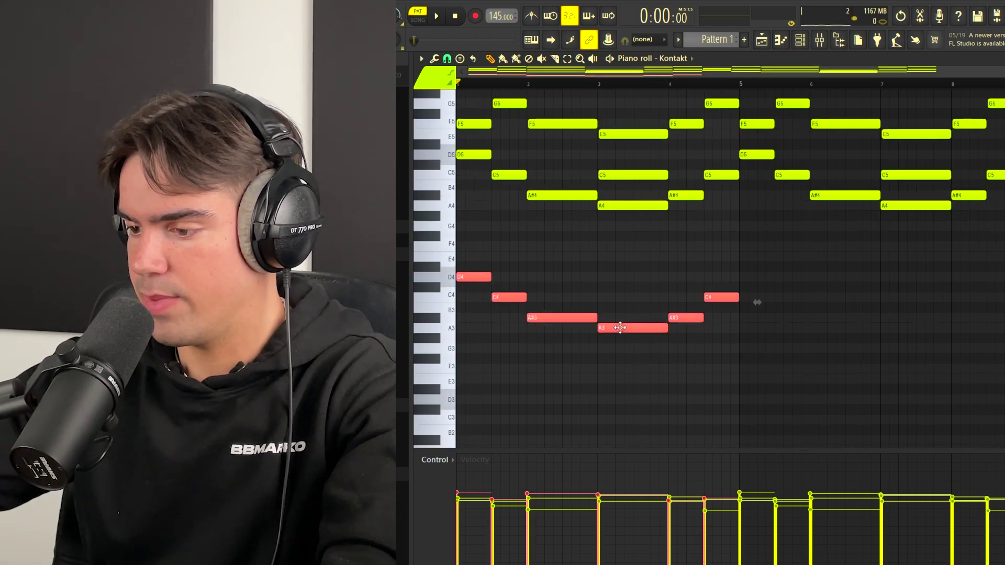
pyautogui.hotkey('ctrl', 'v')
pyautogui.hotkey('ctrl', 'Down')
# Duplicate both octaves of bass notes from bars 1–4 into bars 5–8
pyautogui.keyDown('ctrl'); pyautogui.click(935, 226); pyautogui.keyUp('ctrl')
pyautogui.scroll(-2, 756, 251)
pyautogui.moveTo(755, 250); pyautogui.dragTo(454, 400)
pyautogui.moveTo(477, 257); pyautogui.dragTo(763, 258)
pyautogui.click(597, 322)
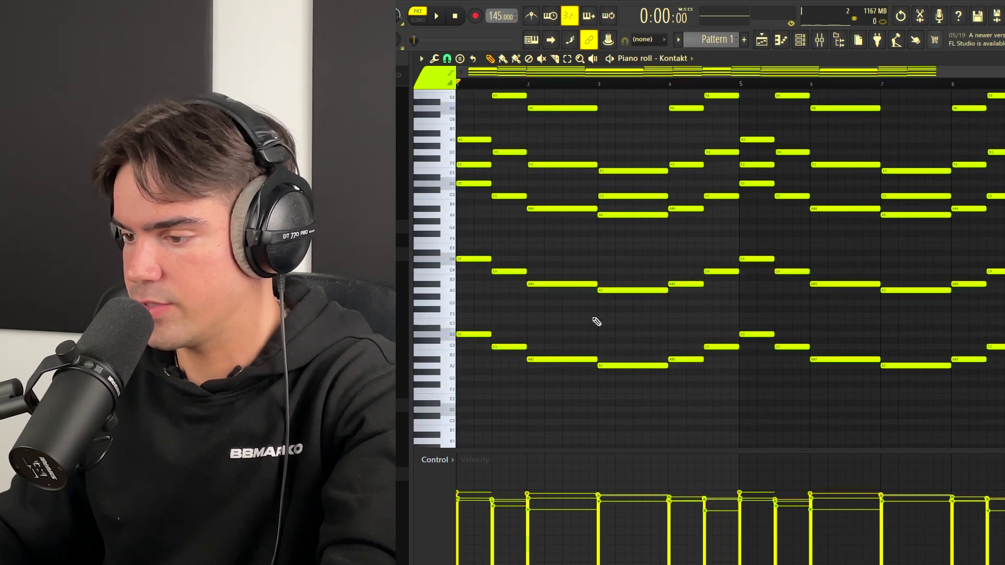
# Select the bass notes in both lower octaves across all eight bars and reduce their velocity by scaling the levels
pyautogui.scroll(-2, 597, 321)
pyautogui.moveTo(987, 208); pyautogui.dragTo(456, 369)
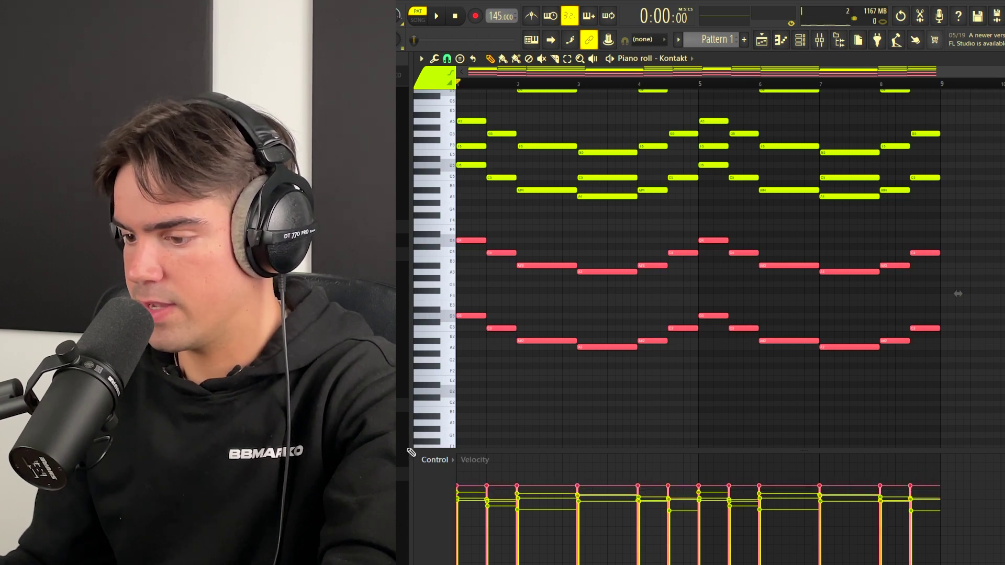
pyautogui.hotkey('alt', 'x')
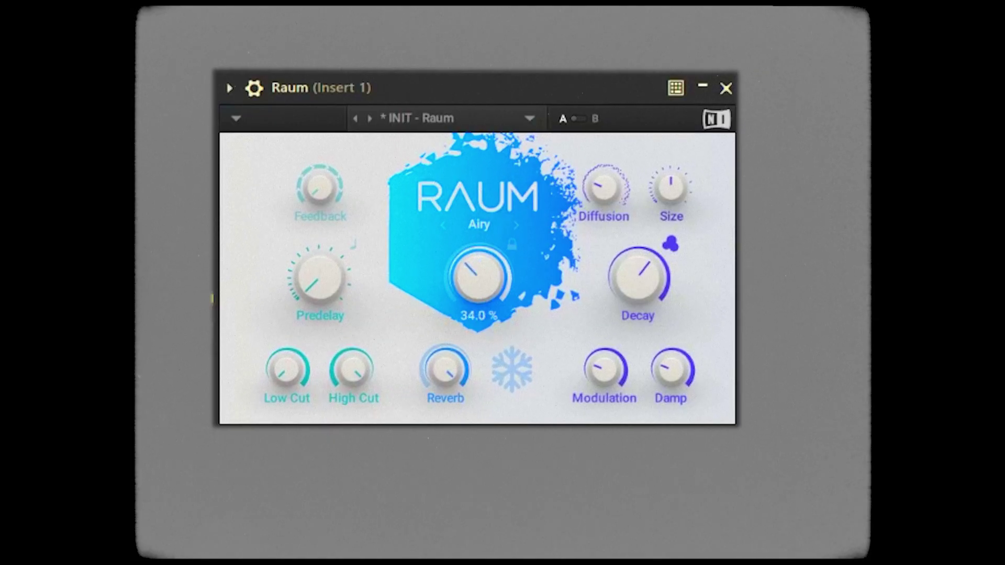
# Set the Raum reverb's mix to 26% on Insert 1 and close the plugin
pyautogui.moveTo(479, 276); pyautogui.dragTo(479, 291)
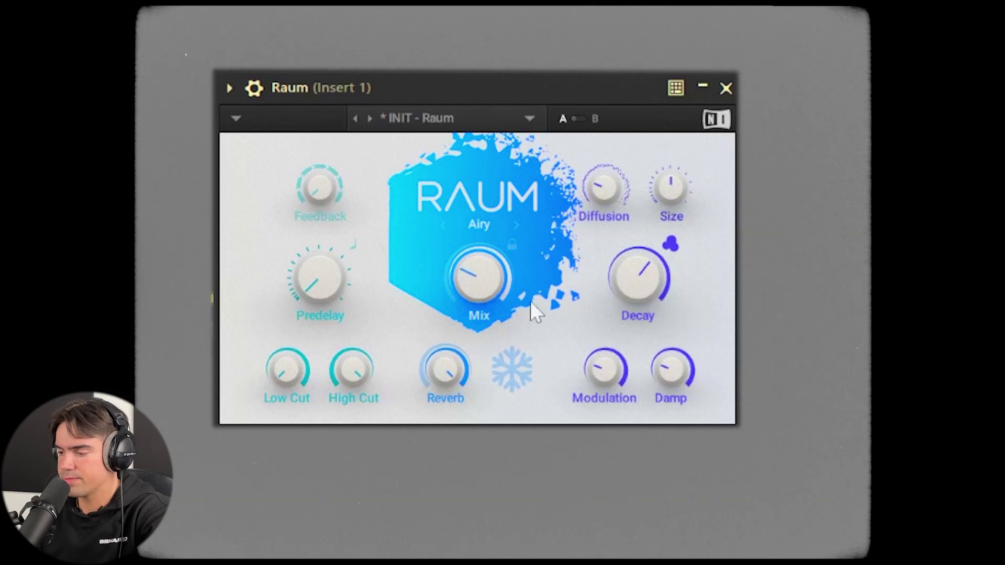
pyautogui.moveTo(499, 275)
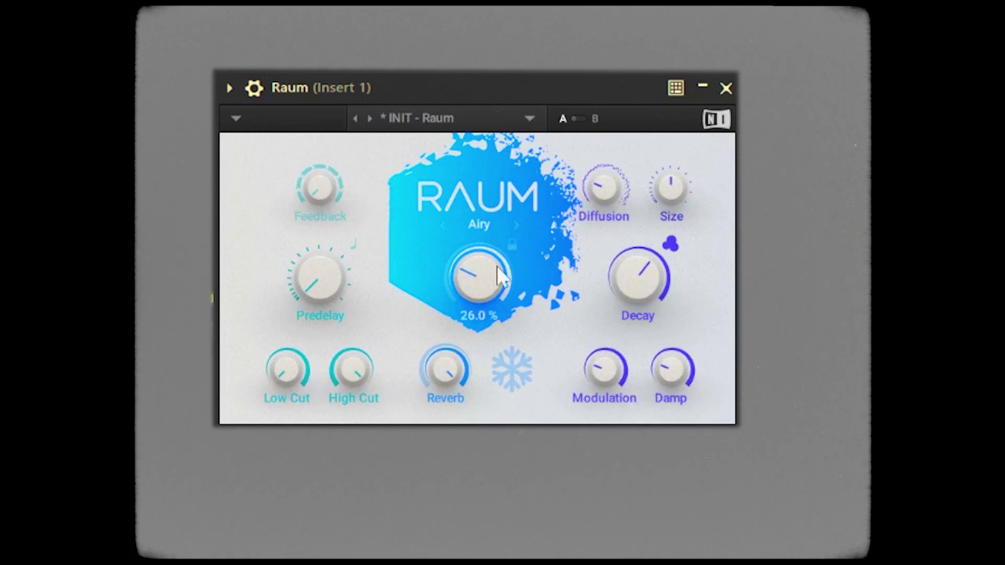
pyautogui.click(726, 89)
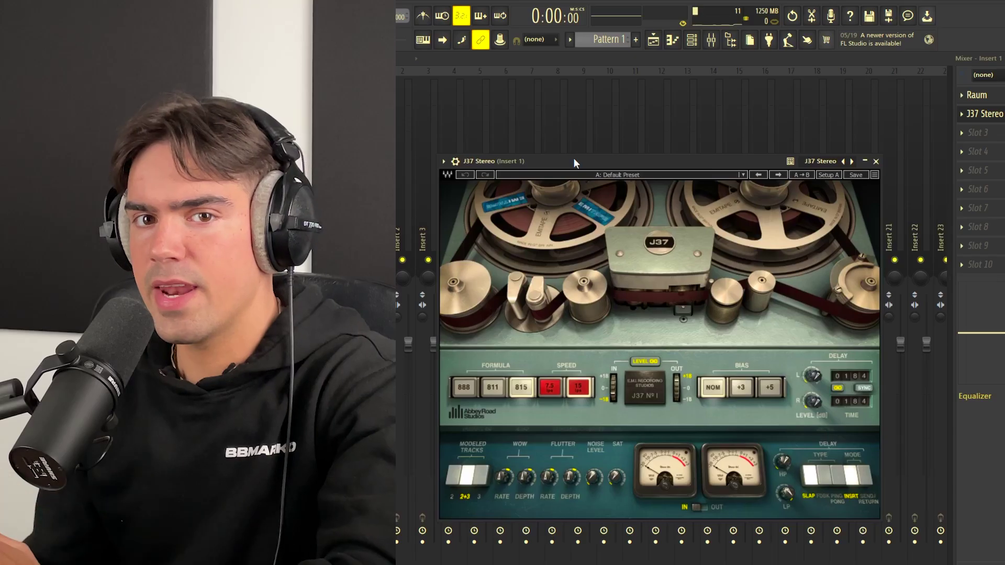
# Load the "As Flat As Possible" 811 15IPS preset in the J37 tape plugin
pyautogui.click(663, 174)
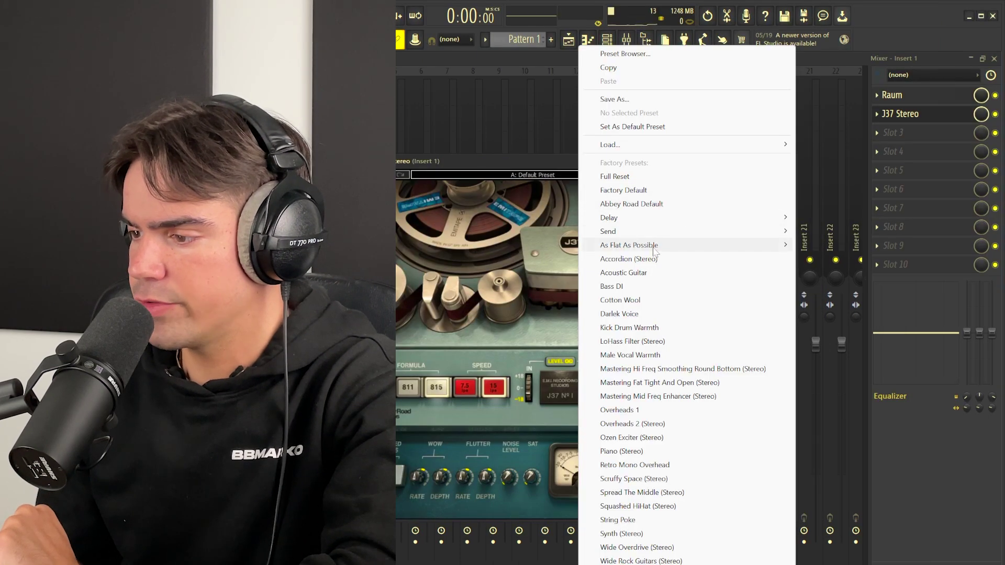
pyautogui.moveTo(772, 246)
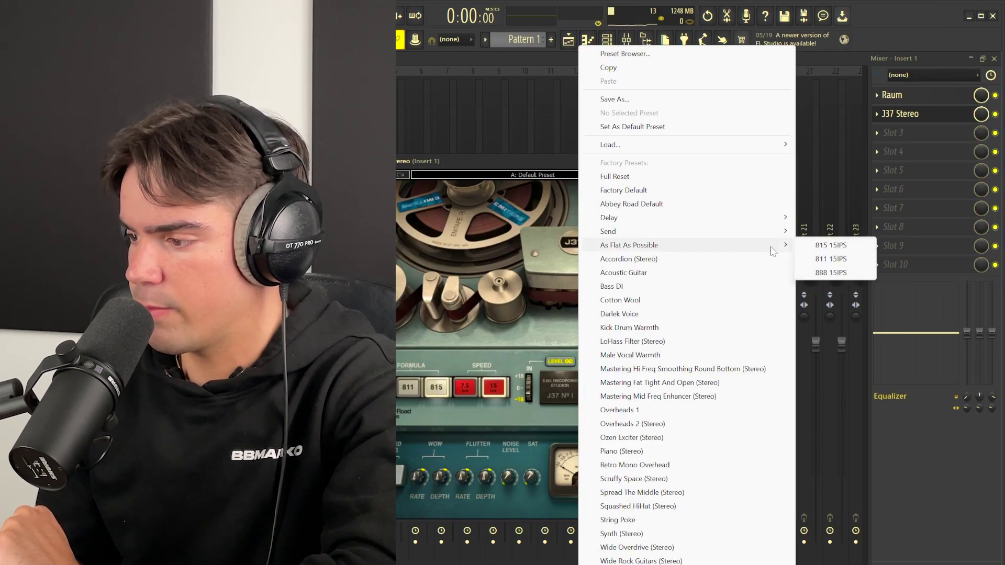
pyautogui.click(844, 258)
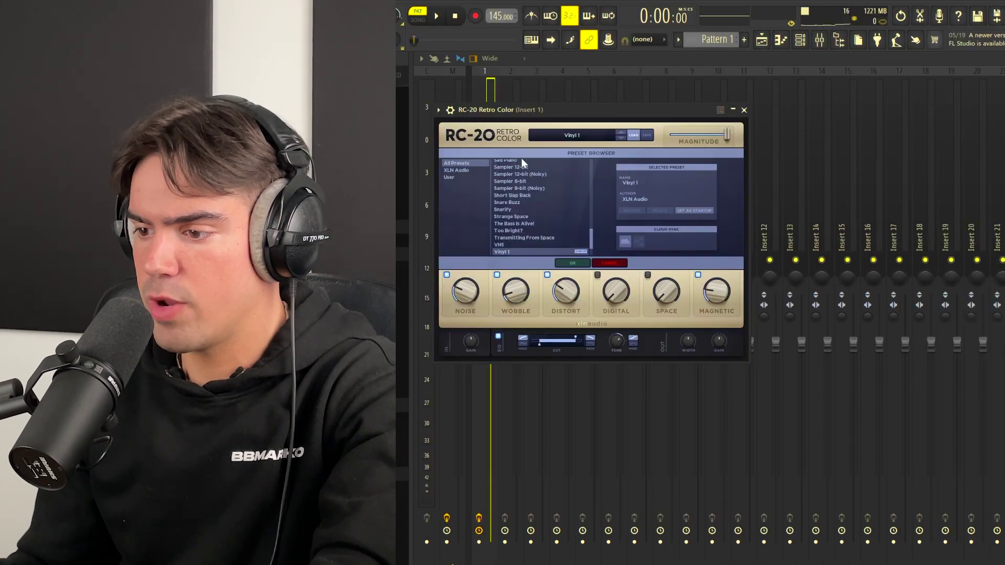
# Load the Sad Piano preset in RC-20 Retro Color, with the Noise module switched off and the Magnitude reduced
pyautogui.click(522, 160)
pyautogui.click(571, 262)
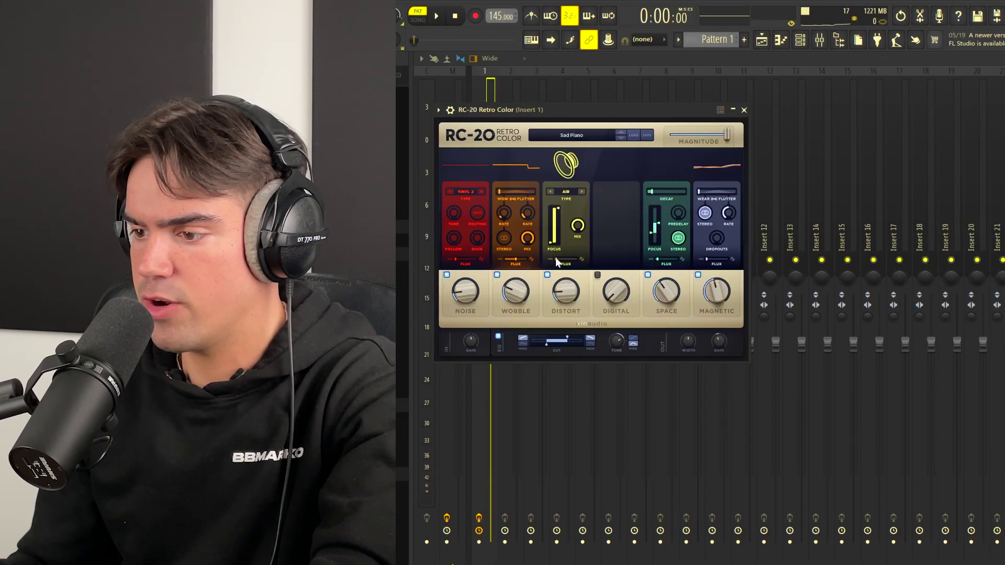
pyautogui.click(447, 275)
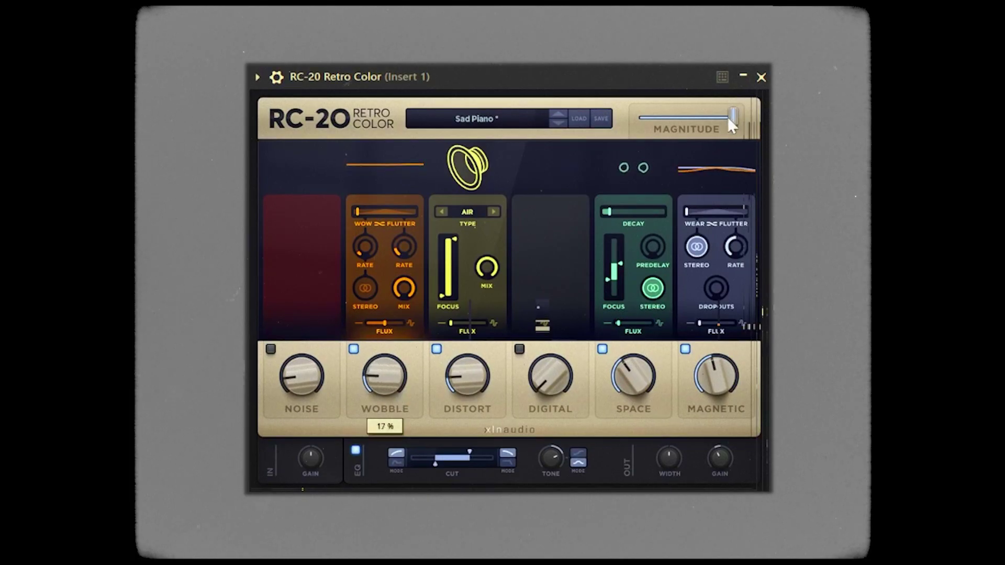
pyautogui.moveTo(728, 120); pyautogui.dragTo(687, 119)
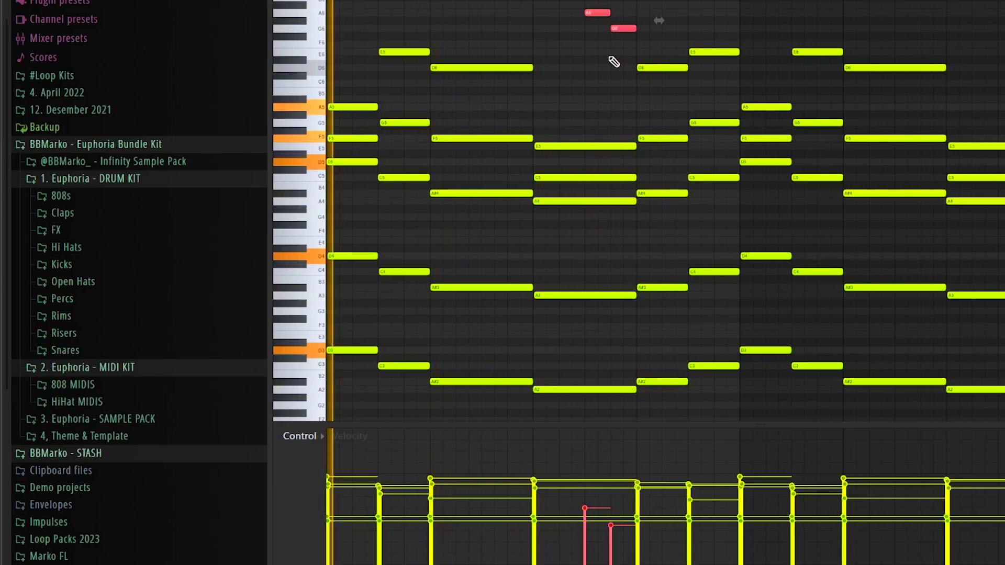
# Lower the velocities of the A6 and G6 melody notes in bar 3 and extend A6 to start one beat earlier
pyautogui.scroll(-3, 613, 64)
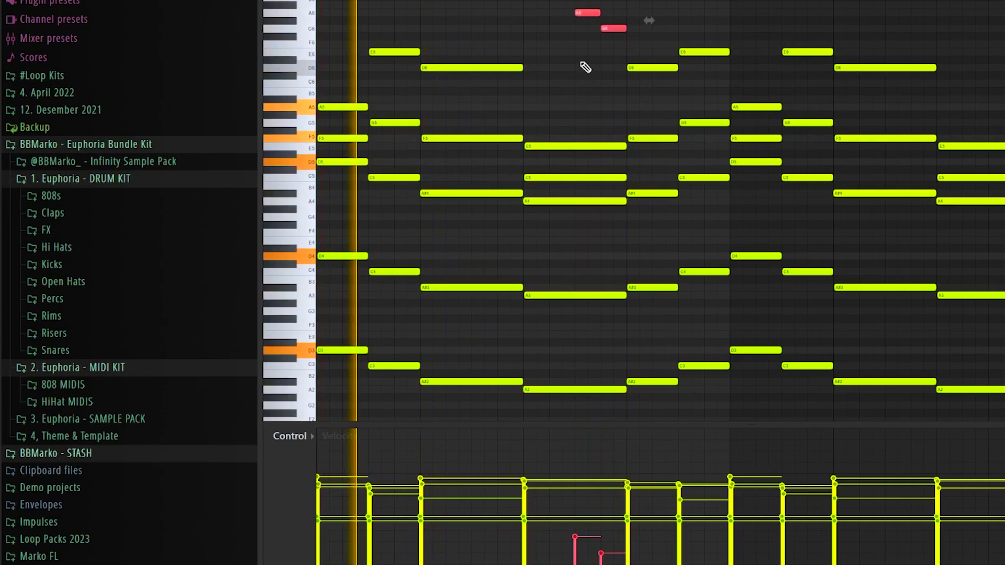
pyautogui.keyDown('ctrl'); pyautogui.click(610, 68); pyautogui.keyUp('ctrl')
pyautogui.moveTo(599, 13); pyautogui.dragTo(571, 15)
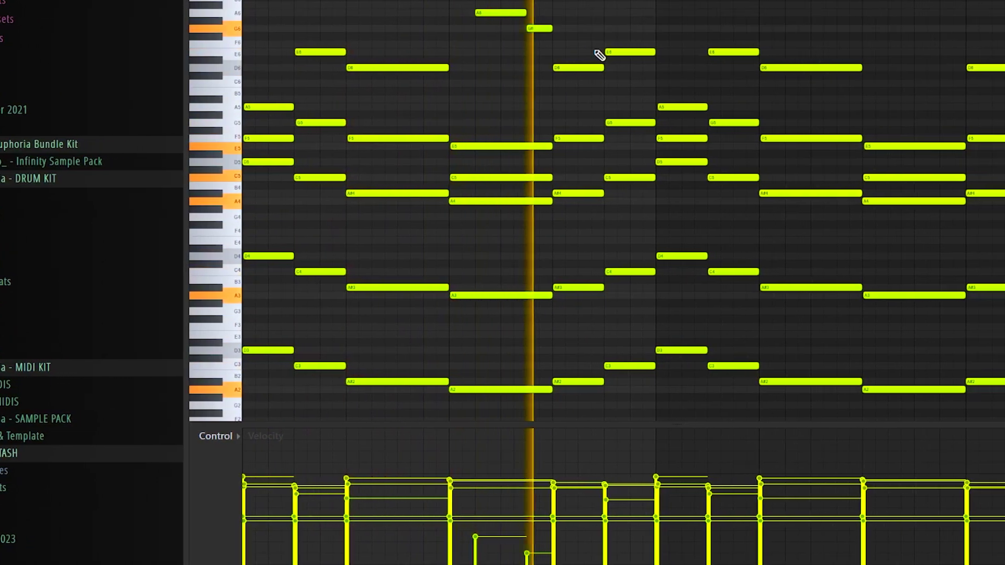
# Copy the A6–G6 melody notes from bar 3 to the same position in bar 7
pyautogui.scroll(-1, 668, 29)
pyautogui.scroll(-2, 623, 27)
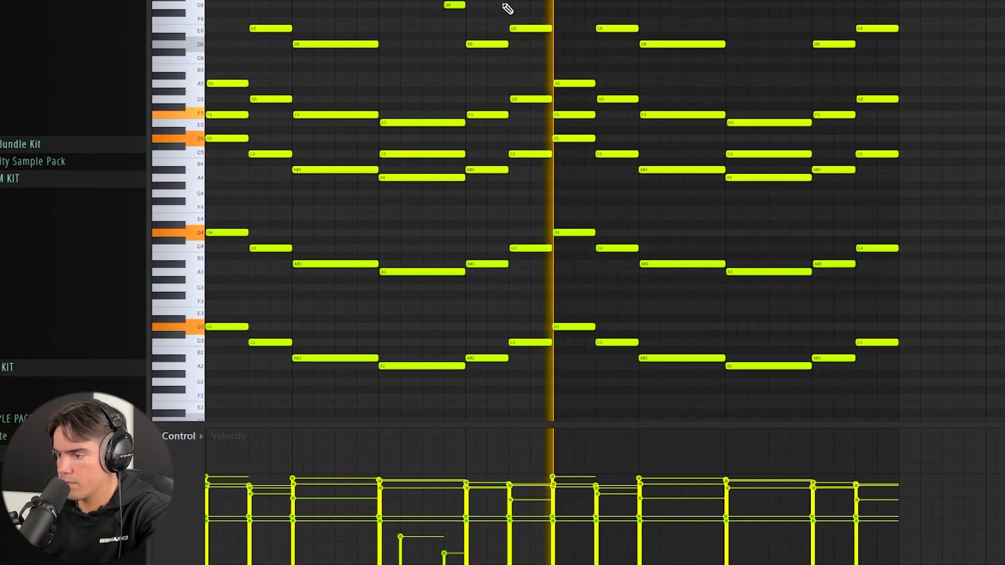
pyautogui.scroll(2, 487, 10)
pyautogui.moveTo(475, 8); pyautogui.dragTo(403, 51)
pyautogui.moveTo(602, 36); pyautogui.dragTo(744, 36)
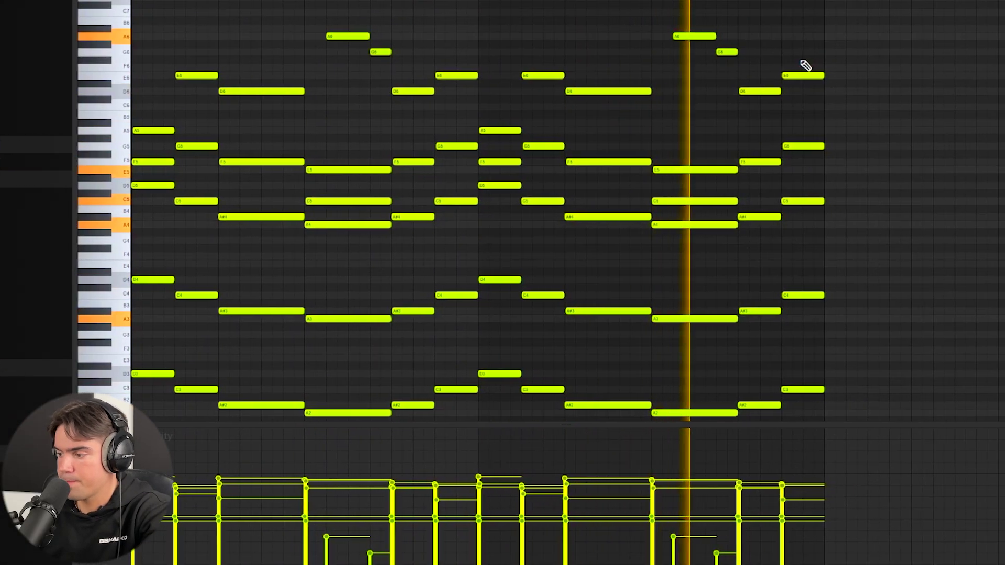